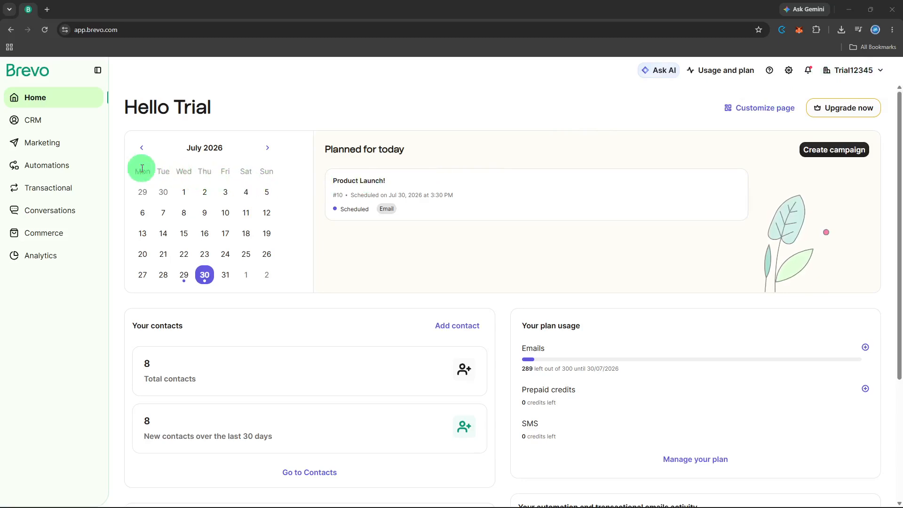
Create a new automation from the pre-built Anniversary date email template, with English as the email template language
left_click(96, 167)
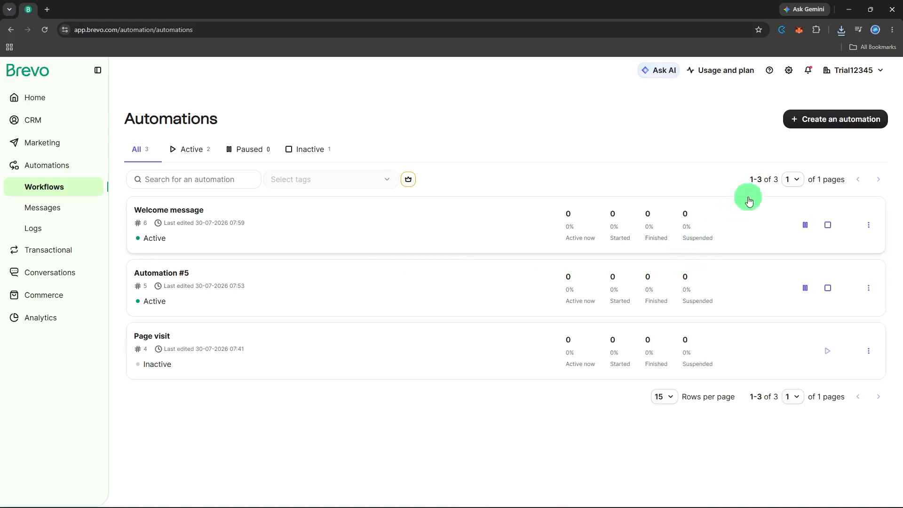
left_click(808, 118)
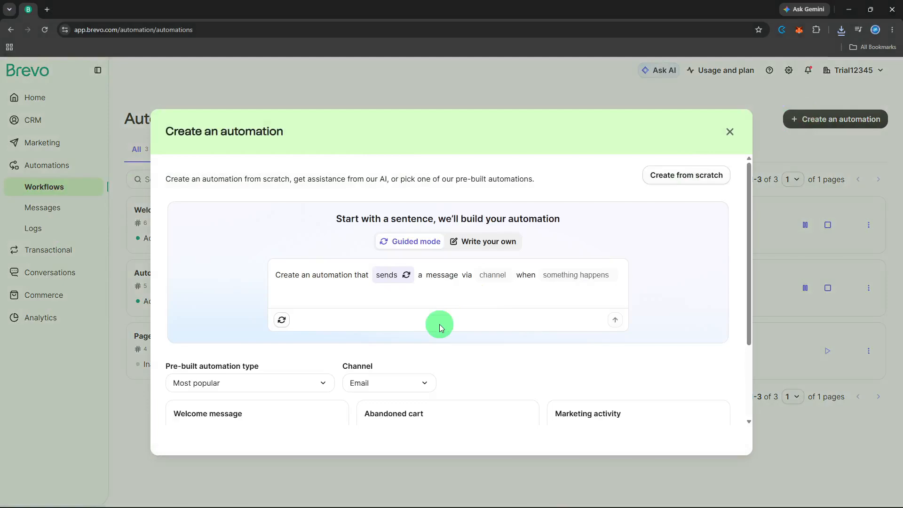
scroll(440, 327, "down", 3)
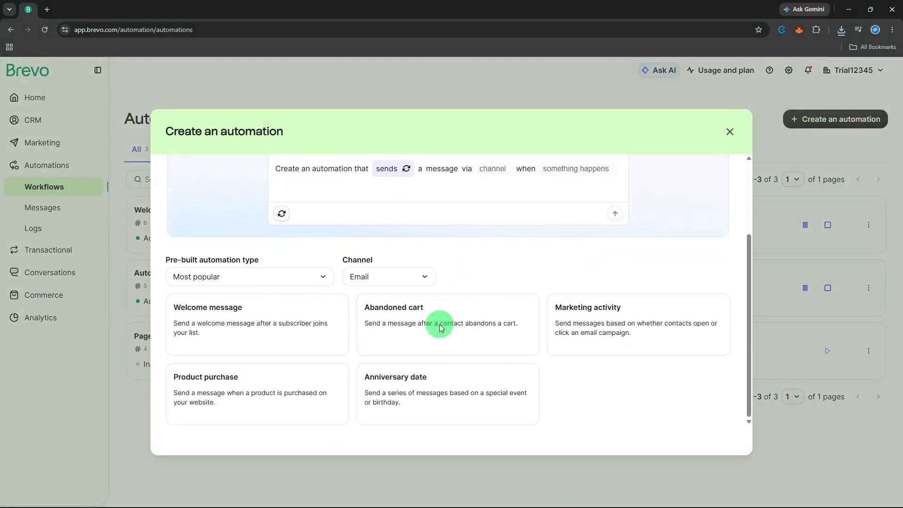
left_click(429, 399)
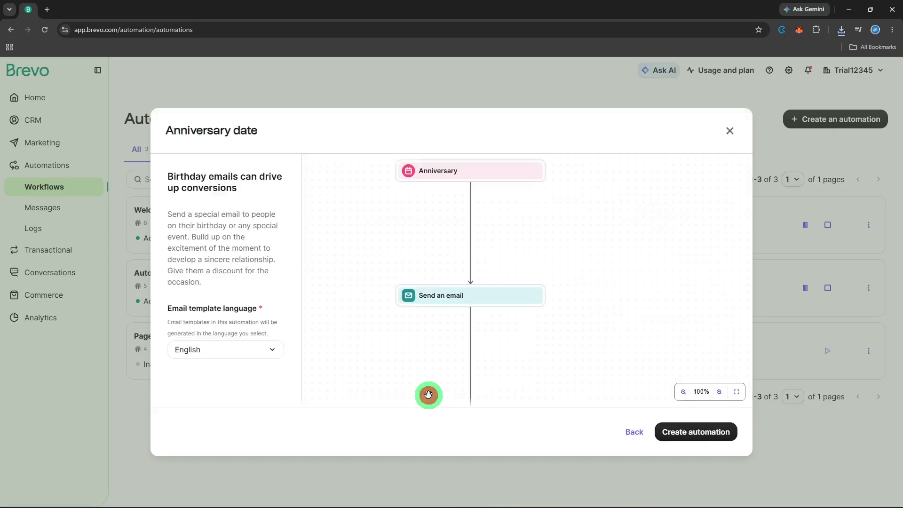
left_click(672, 431)
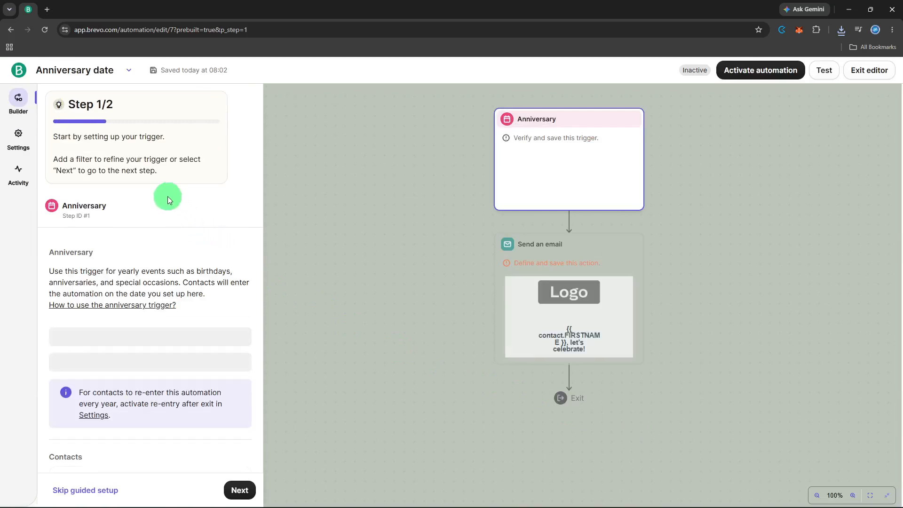
Rename the automation as Birthday
left_click(104, 70)
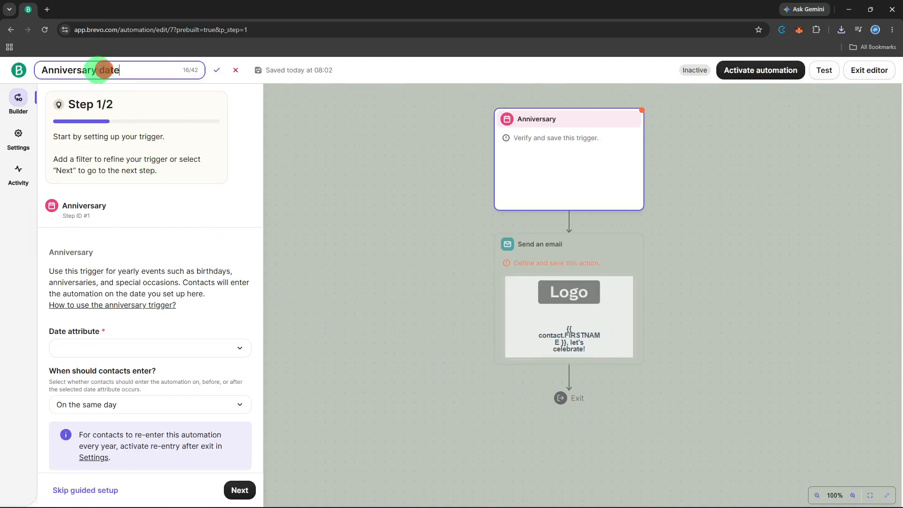
left_click(97, 70)
triple_click(97, 70)
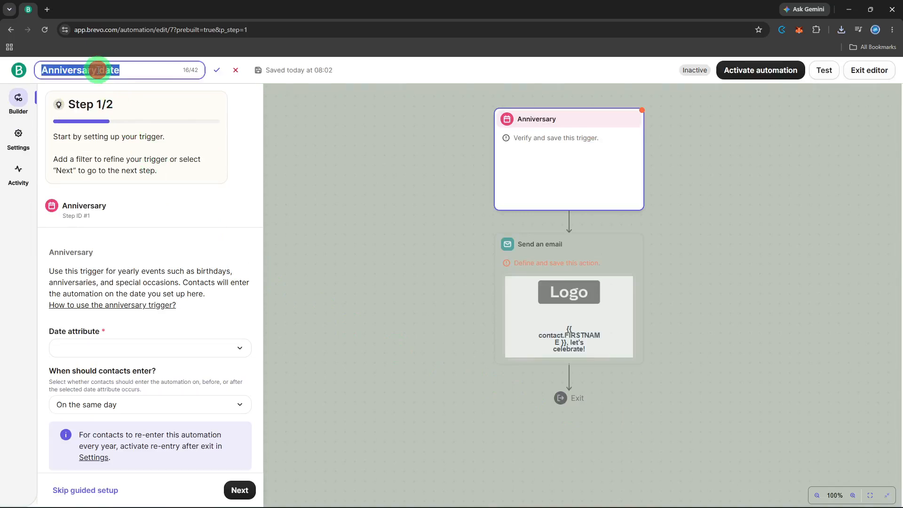
key("BackSpace")
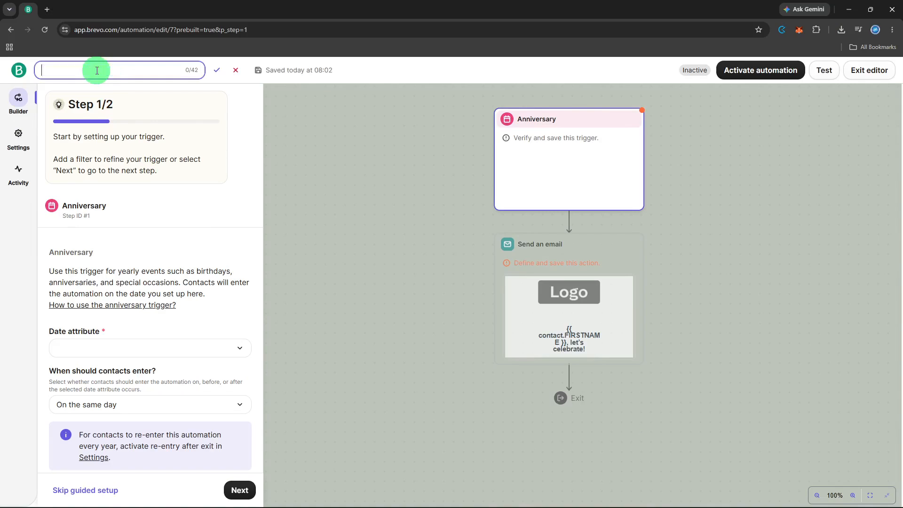
type("Birthday")
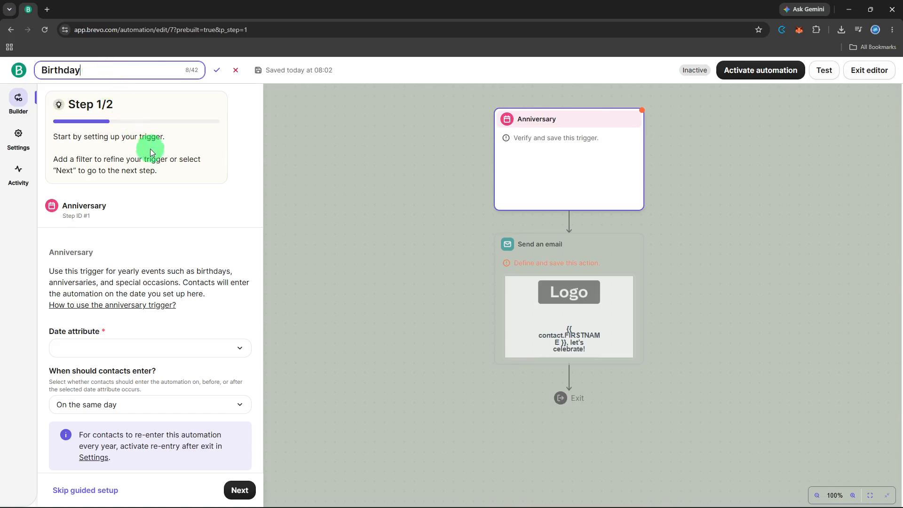
left_click(184, 184)
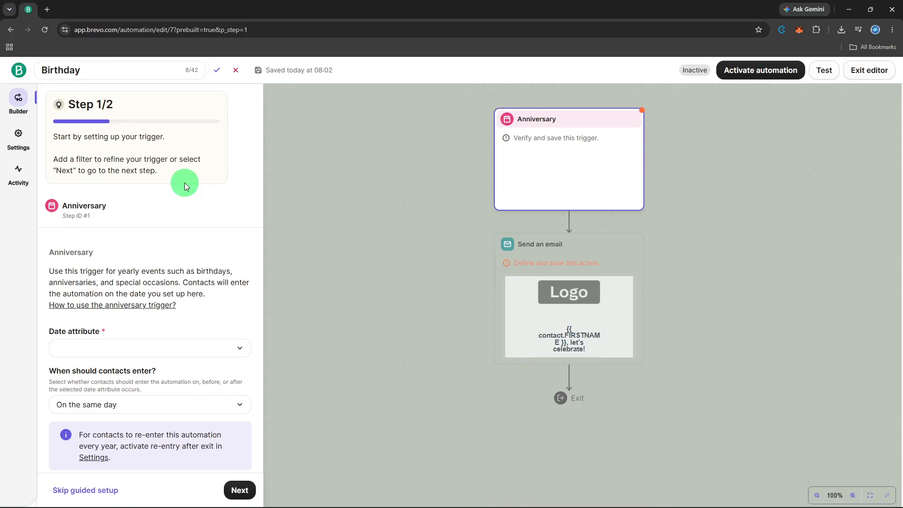
Set the Anniversary trigger's date attribute to BIRTHDAY and proceed to the email step without adding contact filters
left_click(183, 347)
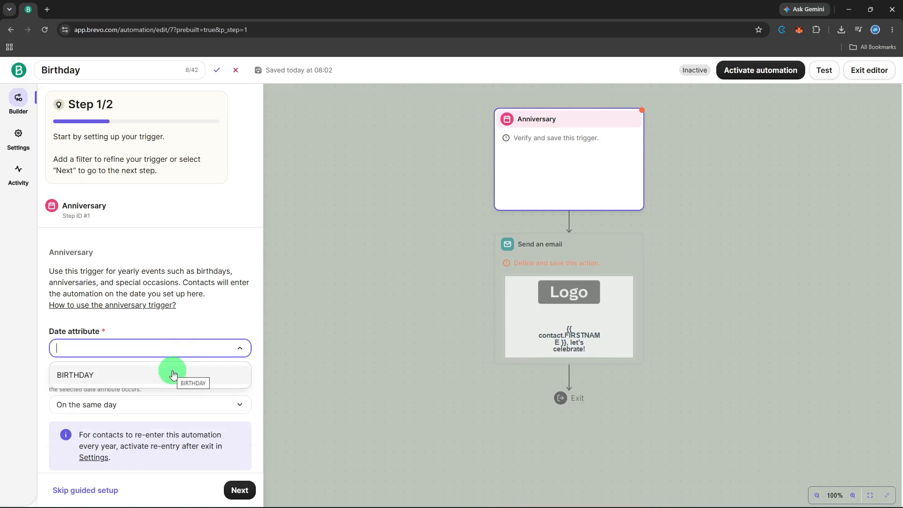
left_click(173, 375)
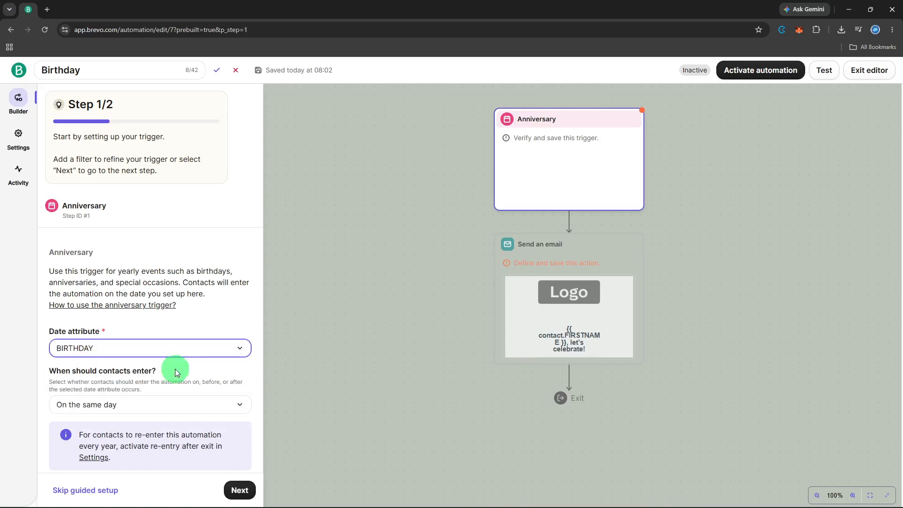
scroll(174, 368, "down", 3)
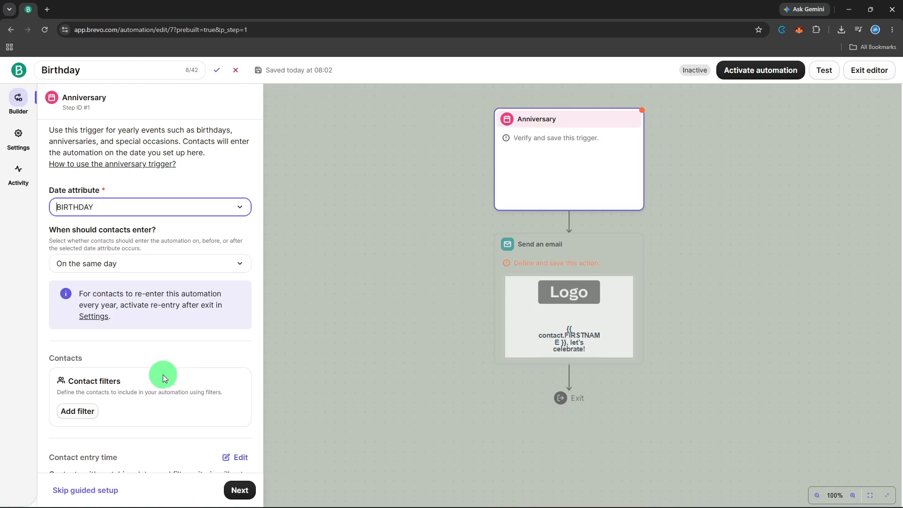
left_click(94, 414)
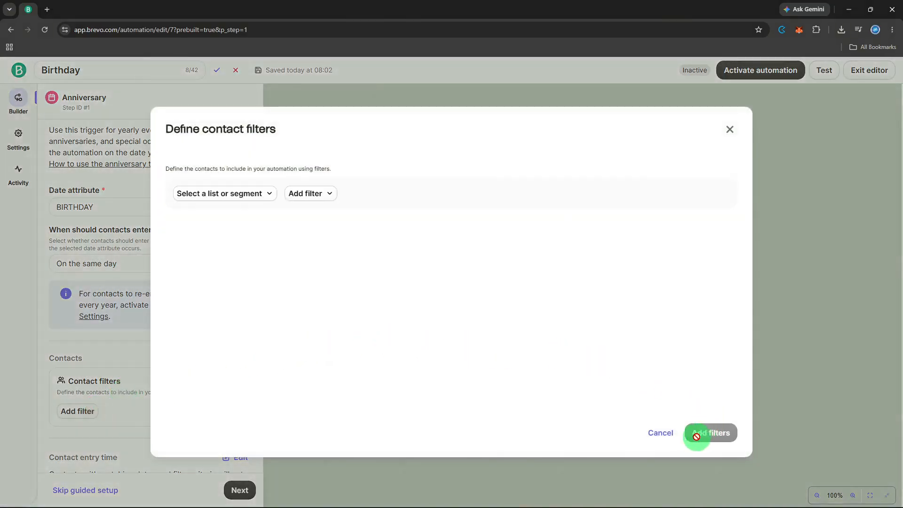
left_click(669, 440)
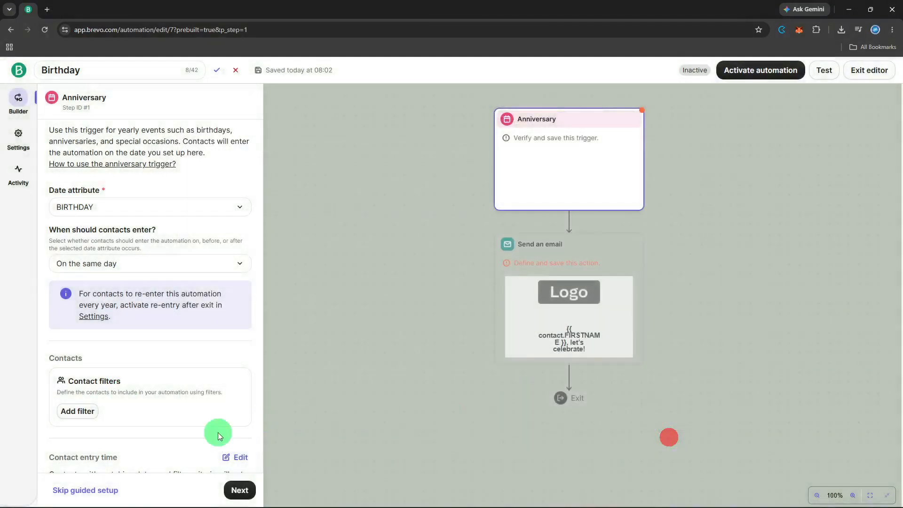
left_click(229, 490)
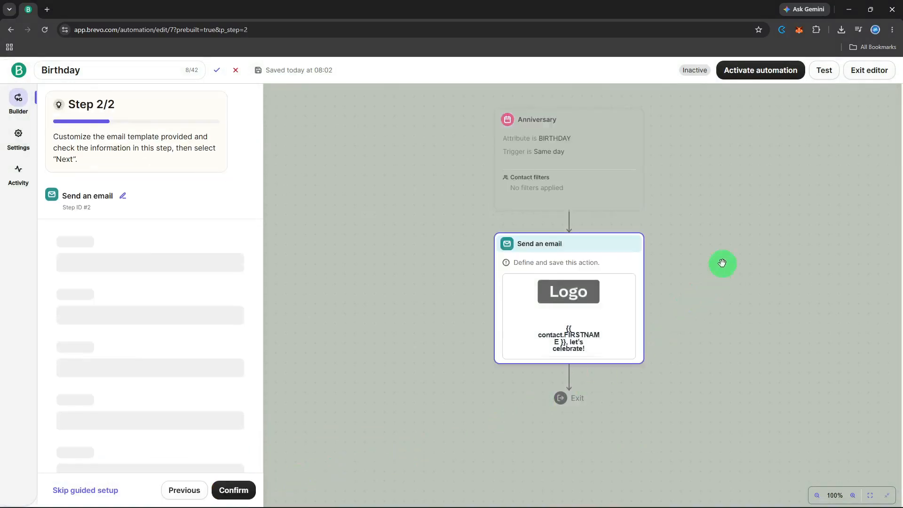
Preview the birthday email from its subject down to the footer, examining the heading, promo code and shop link, and close the preview
mouse_move(613, 304)
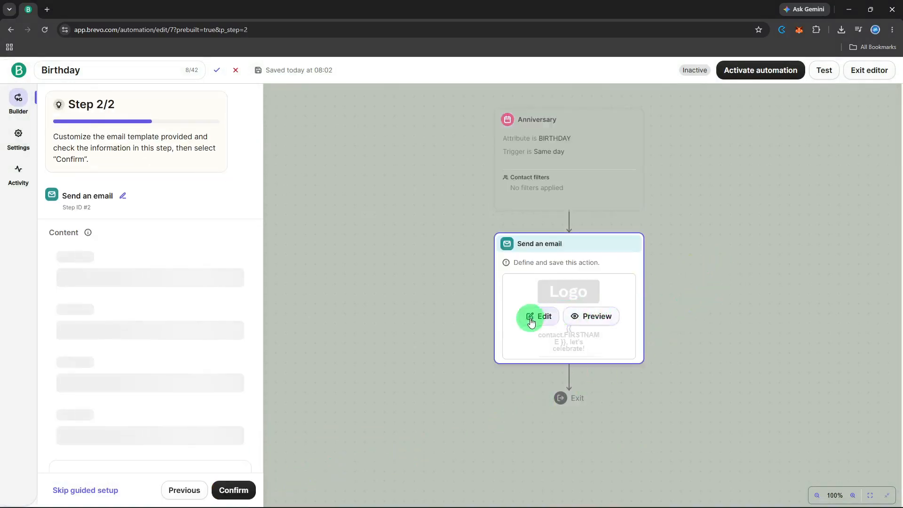
left_click(578, 322)
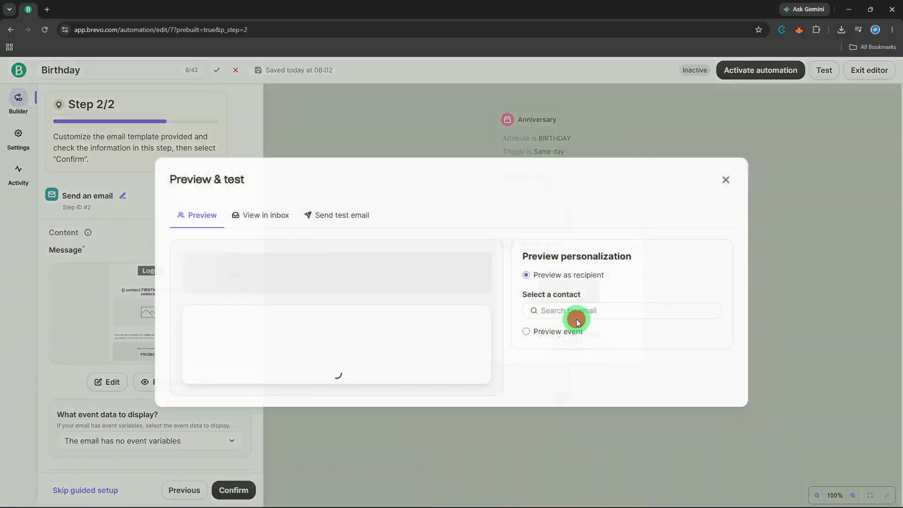
left_click(577, 318)
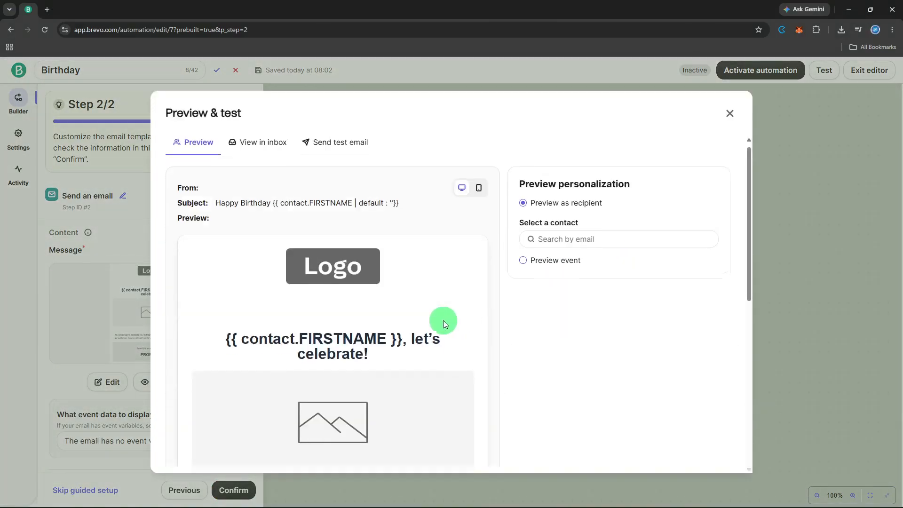
scroll(443, 320, "down", 2)
scroll(444, 323, "down", 2)
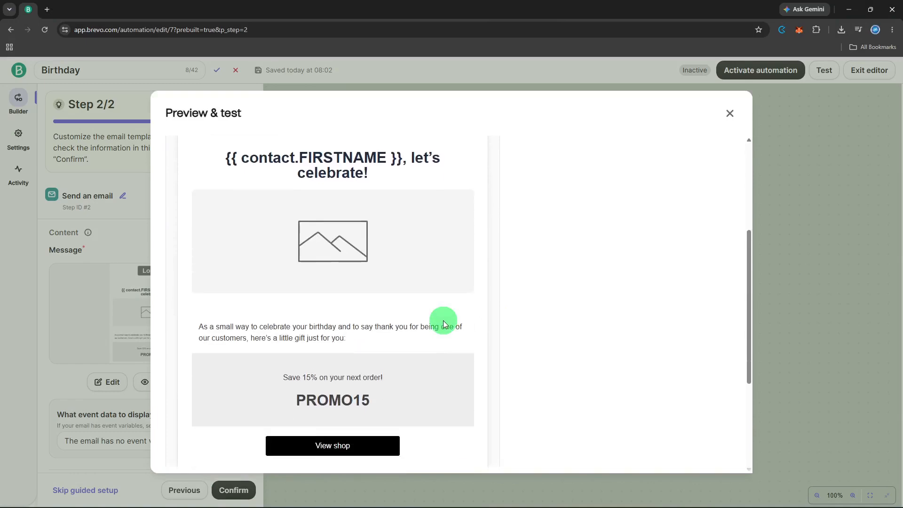
scroll(444, 325, "down", 3)
scroll(443, 324, "up", 6)
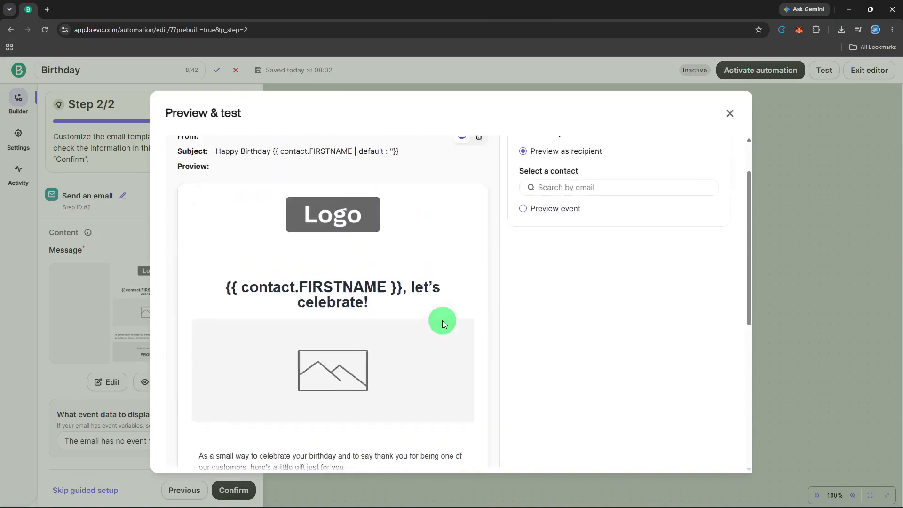
scroll(444, 324, "up", 1)
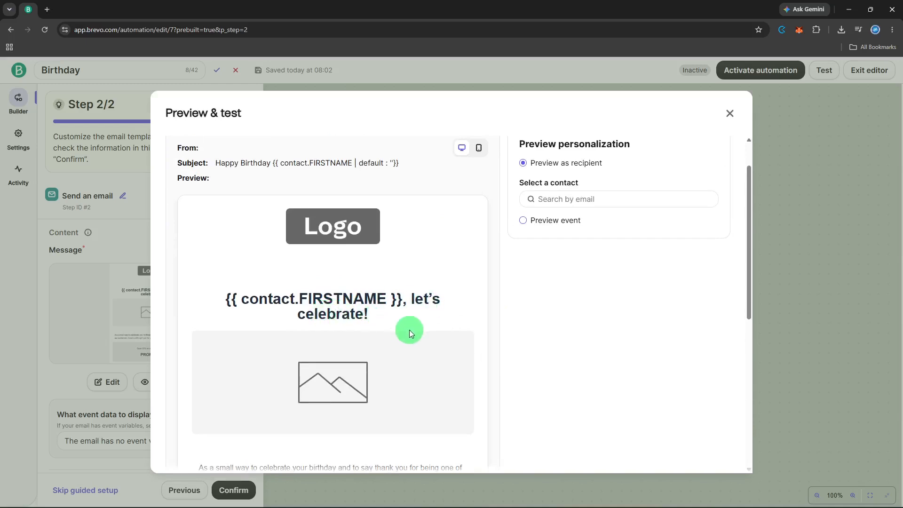
scroll(409, 331, "down", 4)
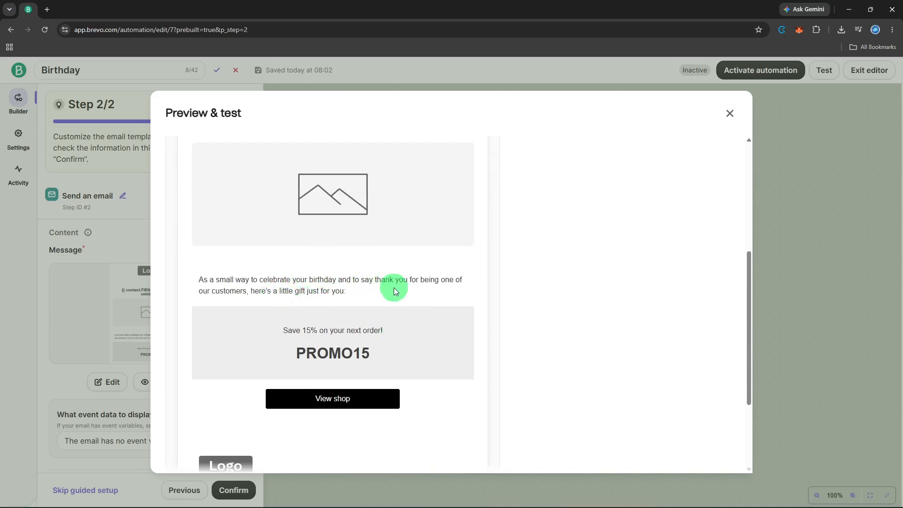
scroll(395, 291, "down", 3)
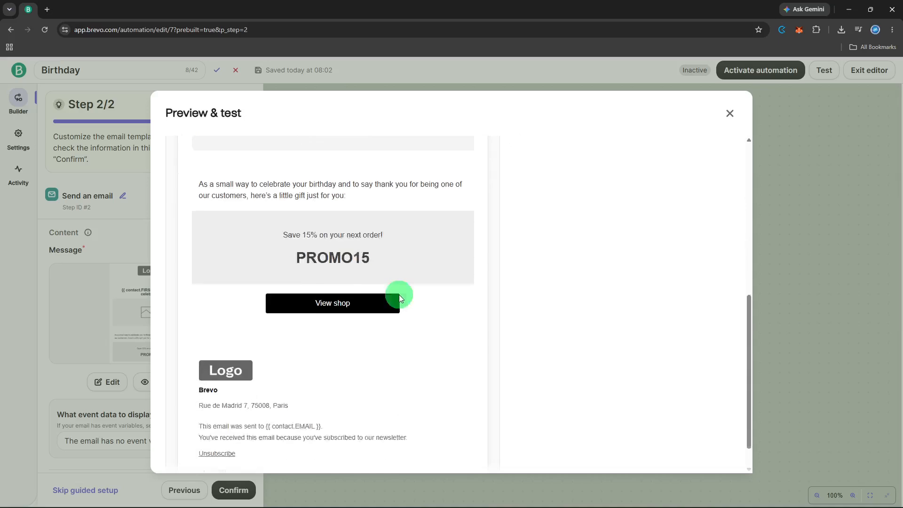
left_click(728, 115)
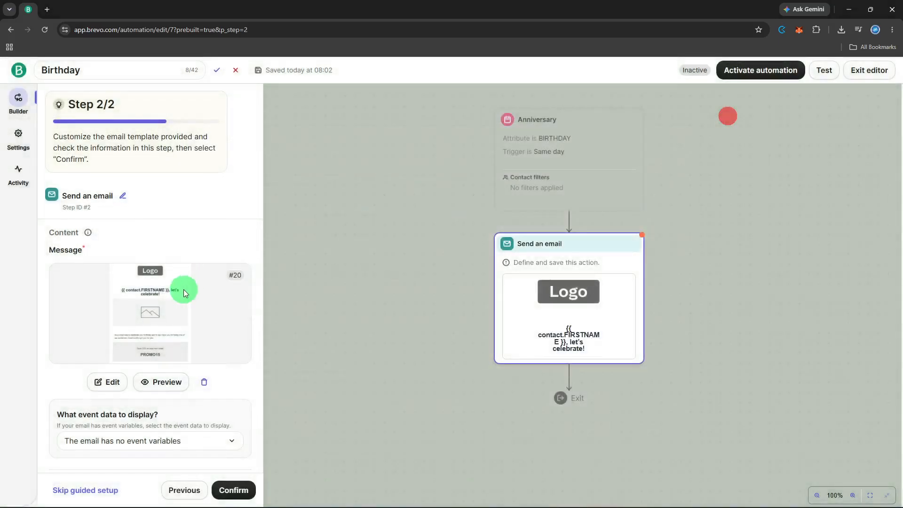
Review the email action's subject line, preview text and sender details, and confirm the action with its existing settings
scroll(183, 289, "down", 3)
scroll(195, 326, "down", 4)
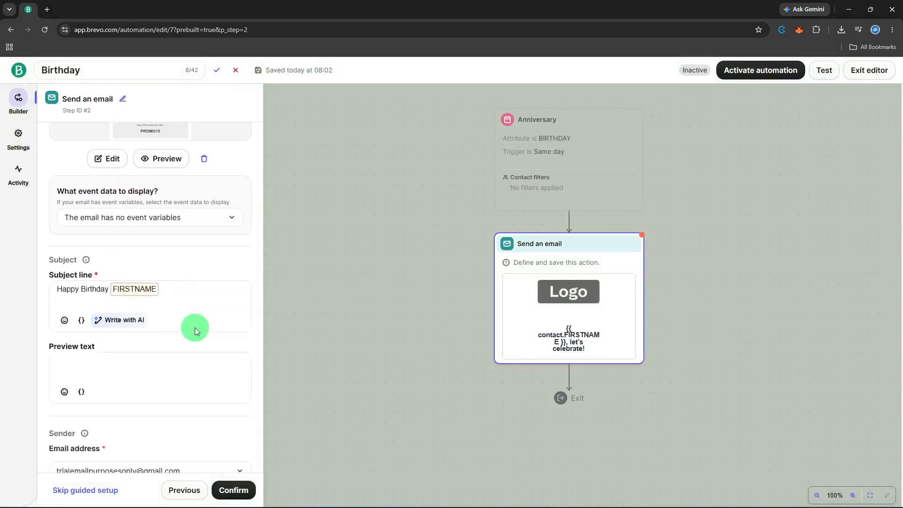
scroll(194, 327, "down", 1)
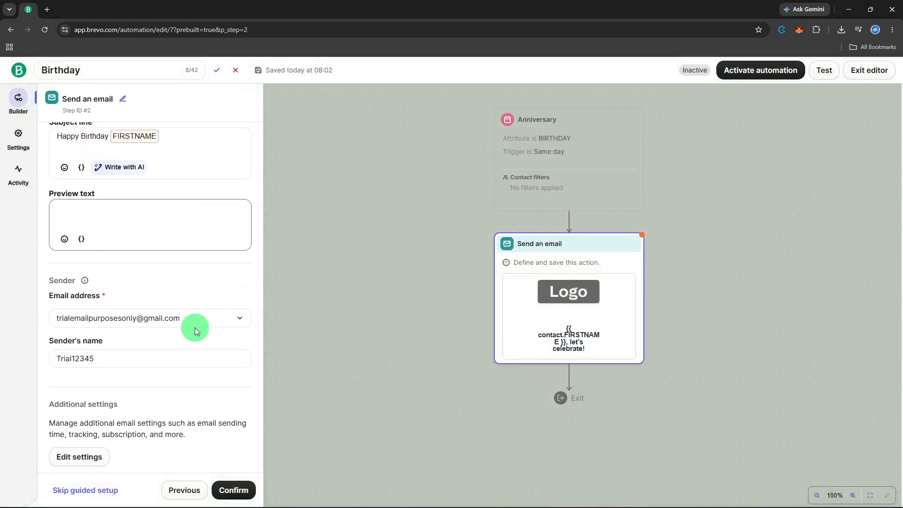
scroll(195, 327, "down", 2)
scroll(195, 330, "up", 3)
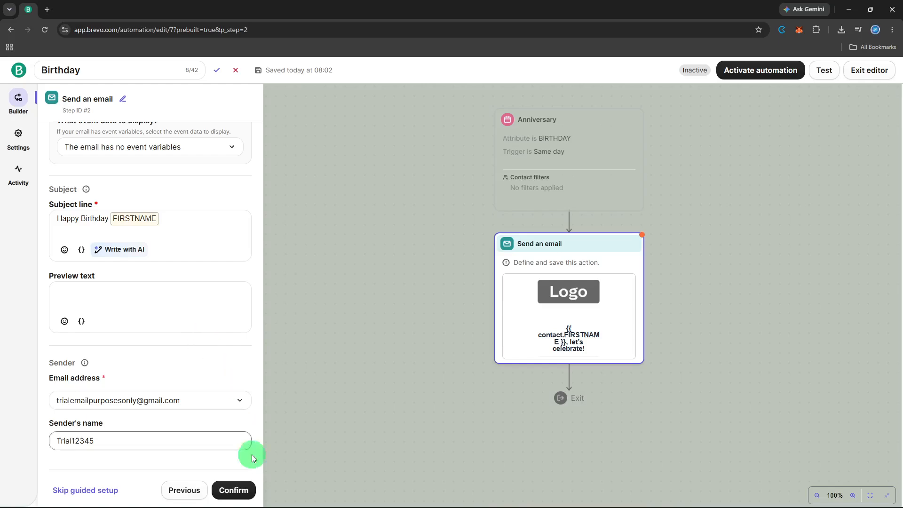
left_click(248, 486)
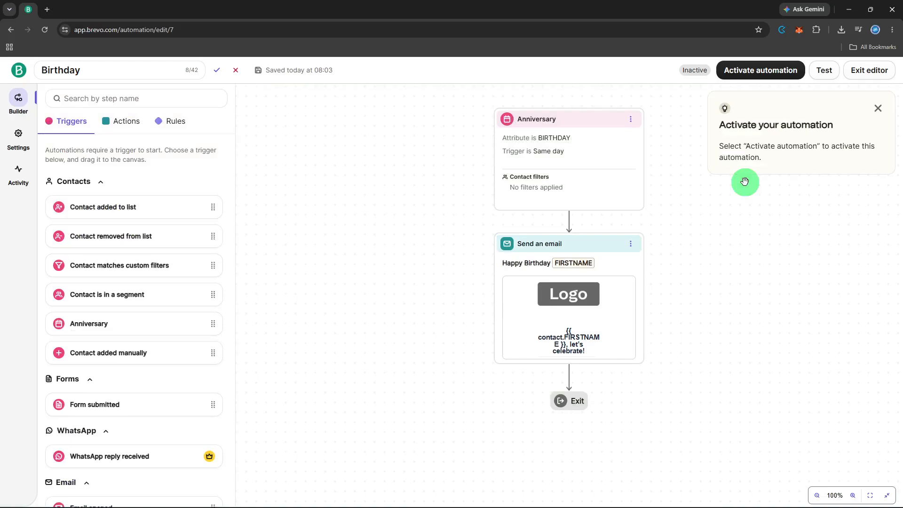
Activate the Birthday automation without allowing contact re-entry after exit
left_click(738, 78)
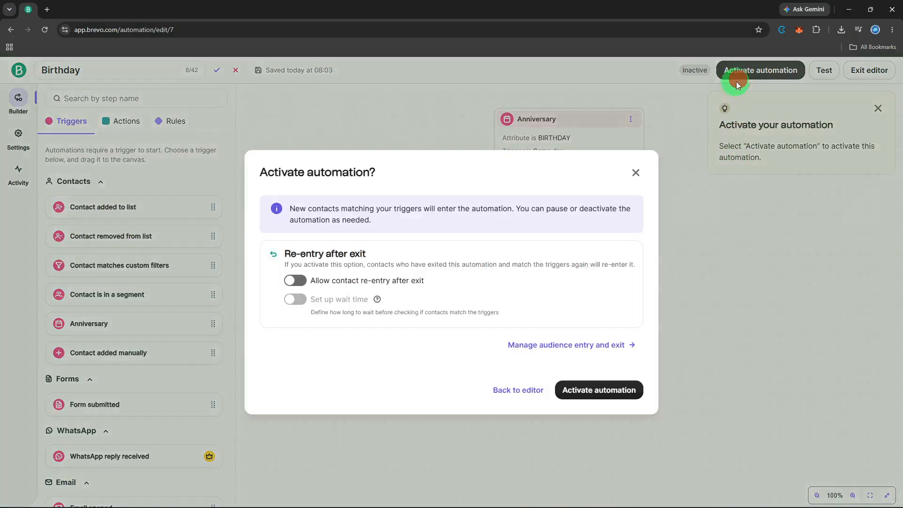
left_click(586, 385)
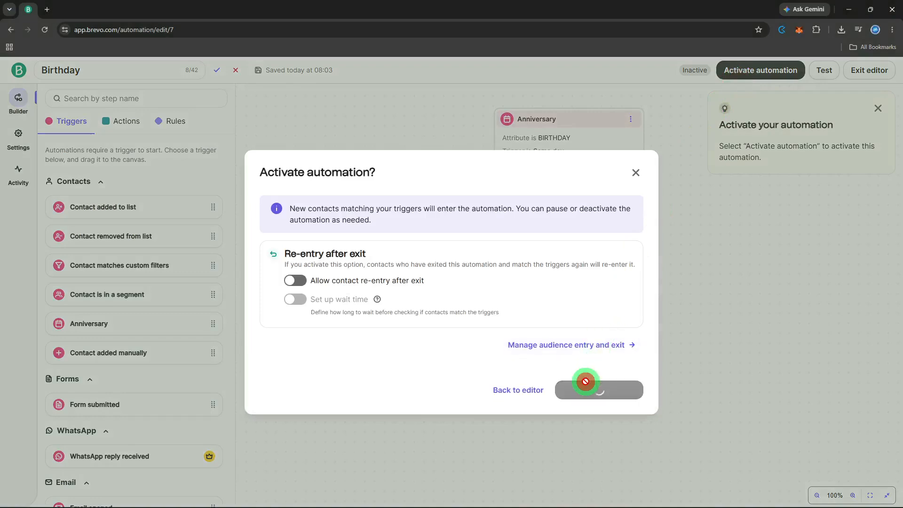